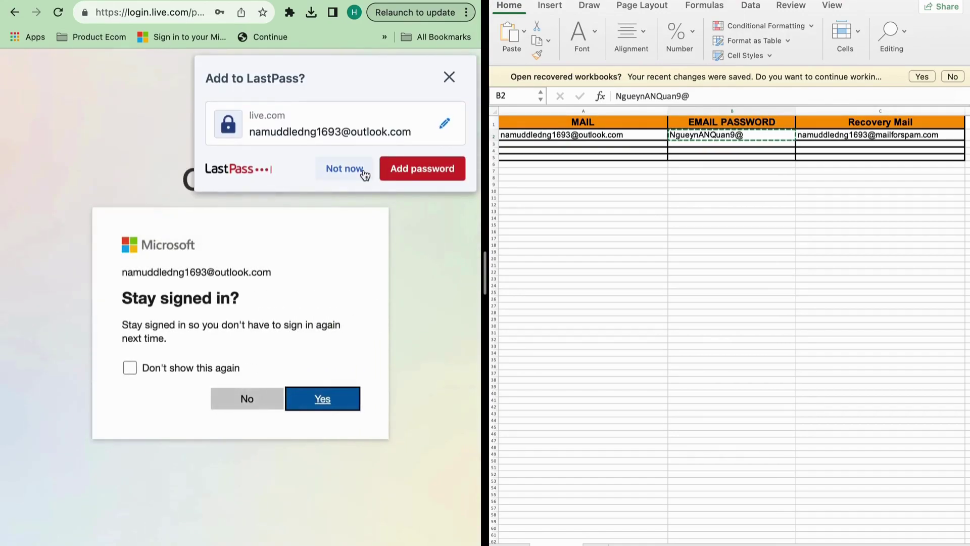
# Step: Decline the LastPass password save with "Not now" and choose "Yes" to stay signed in
pyautogui.click(345, 171)
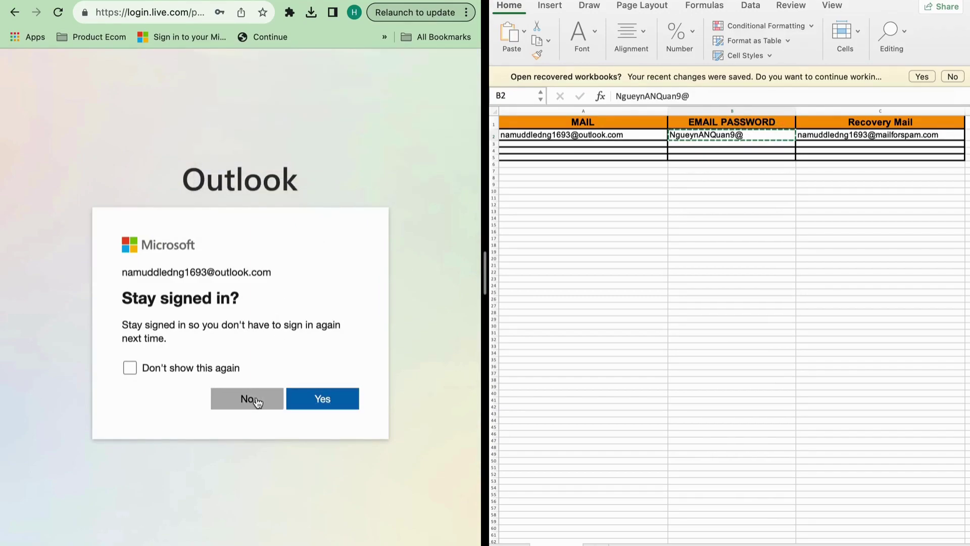
pyautogui.click(328, 400)
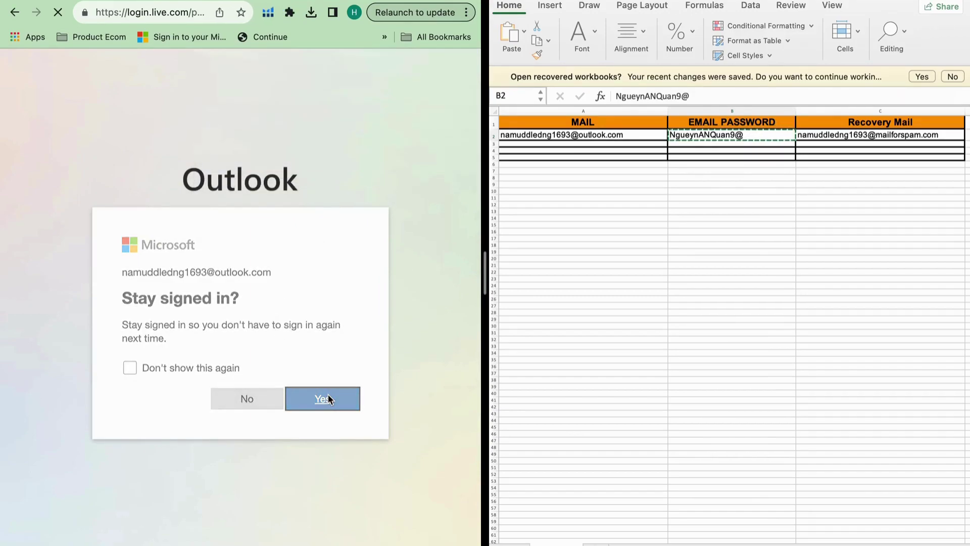
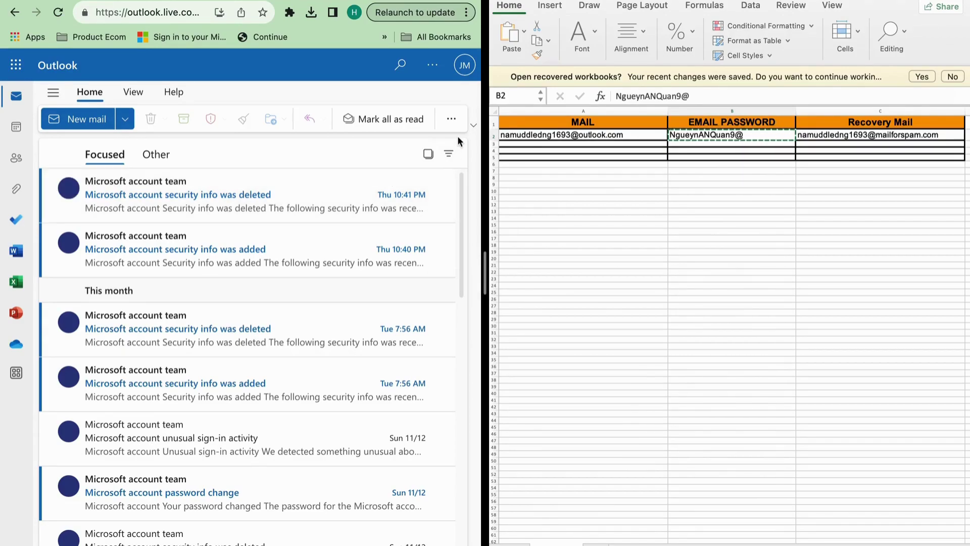
# Step: Open the signed-in user's account manager panel from the profile avatar, closing and reopening it once
pyautogui.click(464, 64)
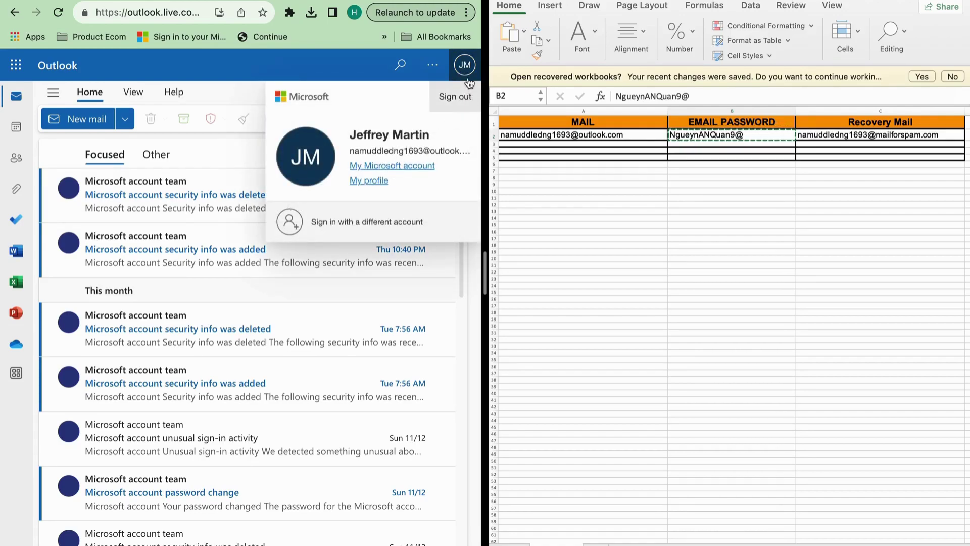
pyautogui.click(362, 70)
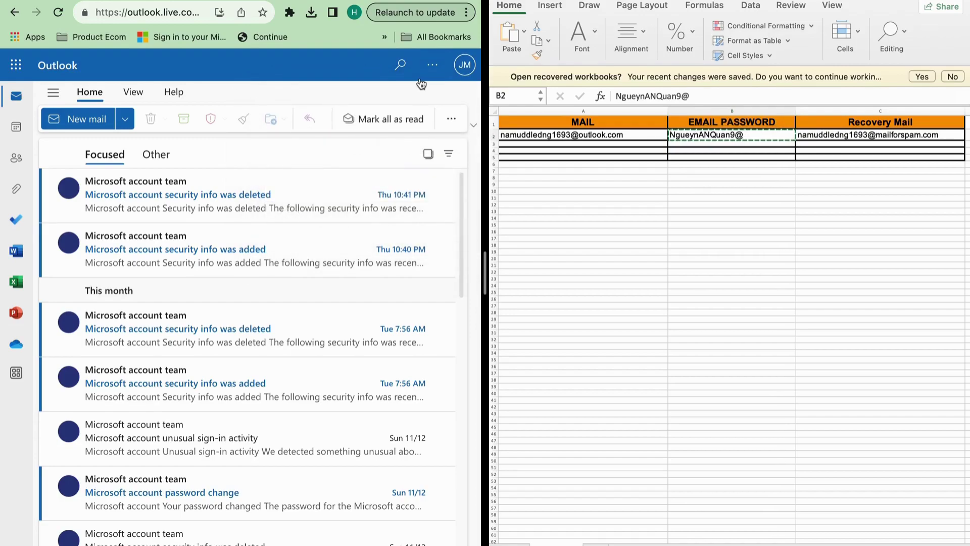
pyautogui.click(465, 66)
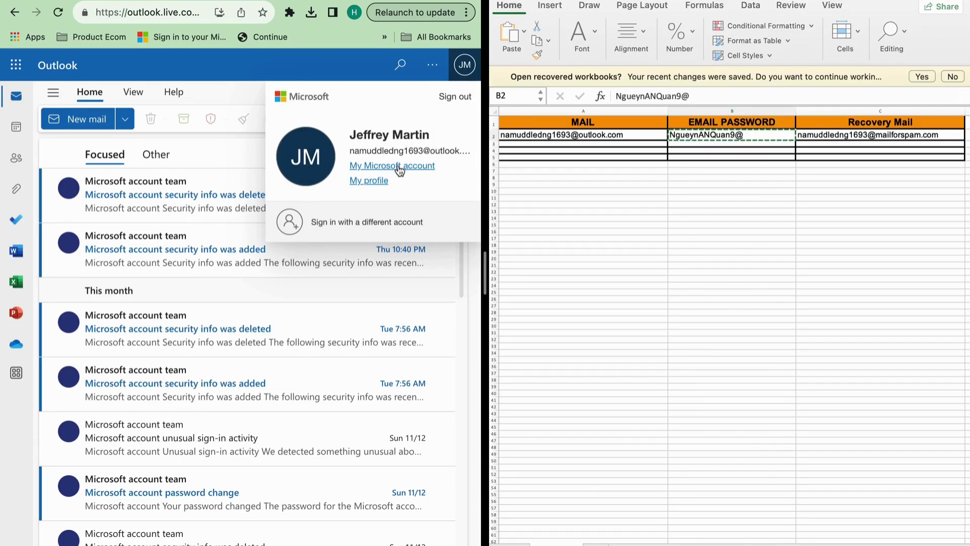
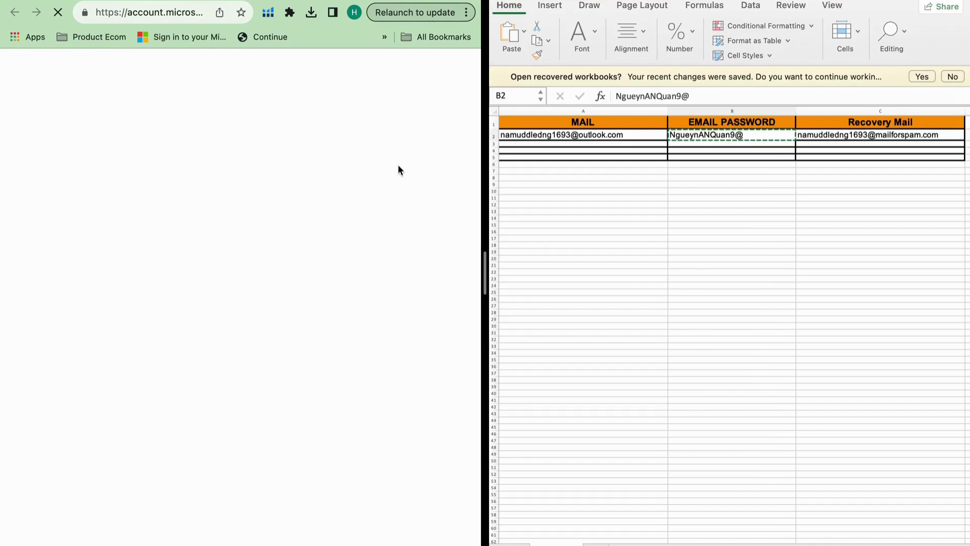
# Step: Scroll down the Microsoft account overview page to bring the Security section into view
pyautogui.scroll(-2, 361, 301)
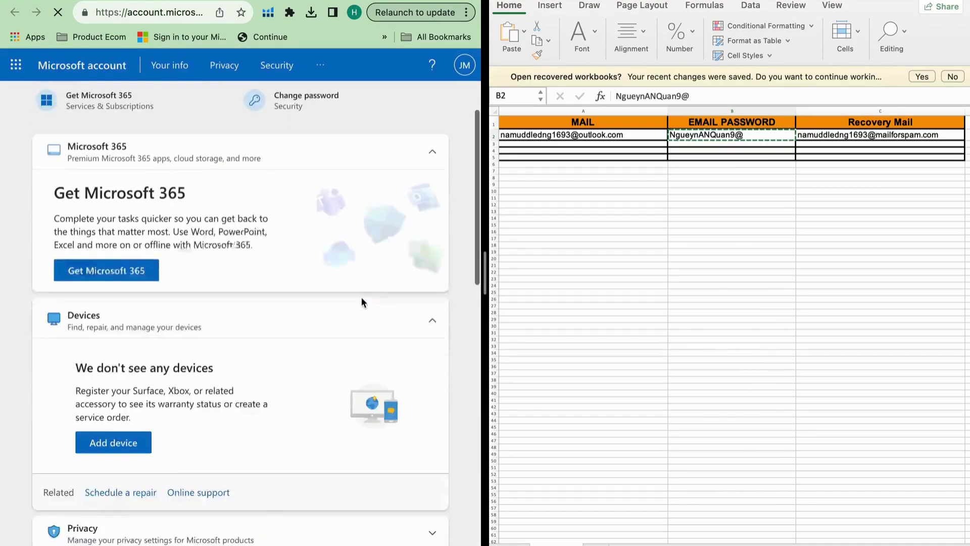
pyautogui.scroll(-5, 362, 299)
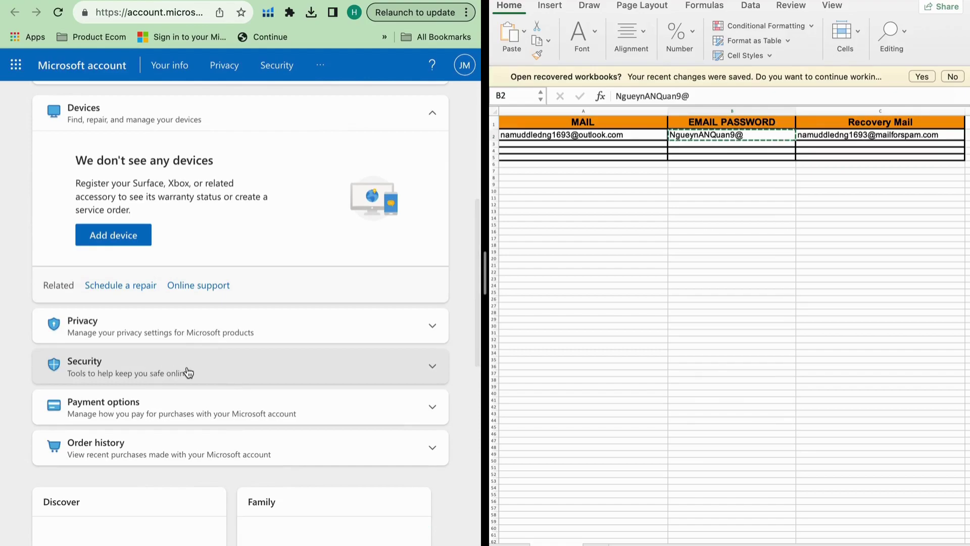
# Step: Expand the Security section and choose Change password to reach the Verify your identity prompt
pyautogui.click(188, 372)
pyautogui.scroll(-3, 188, 372)
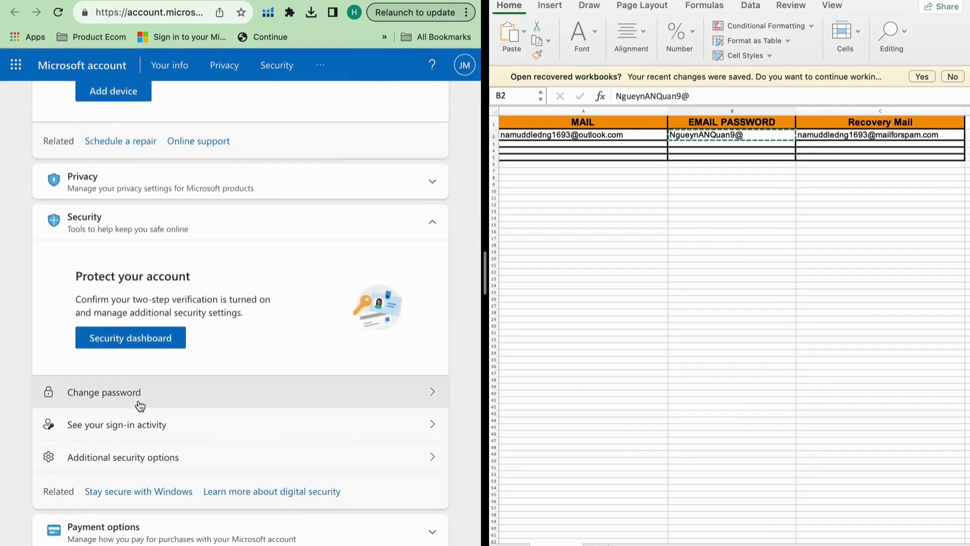
pyautogui.click(139, 403)
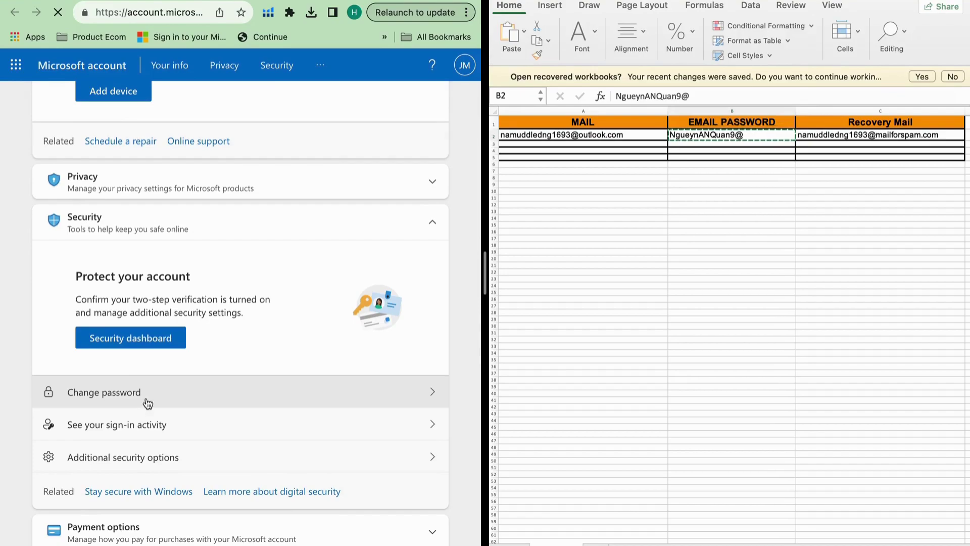
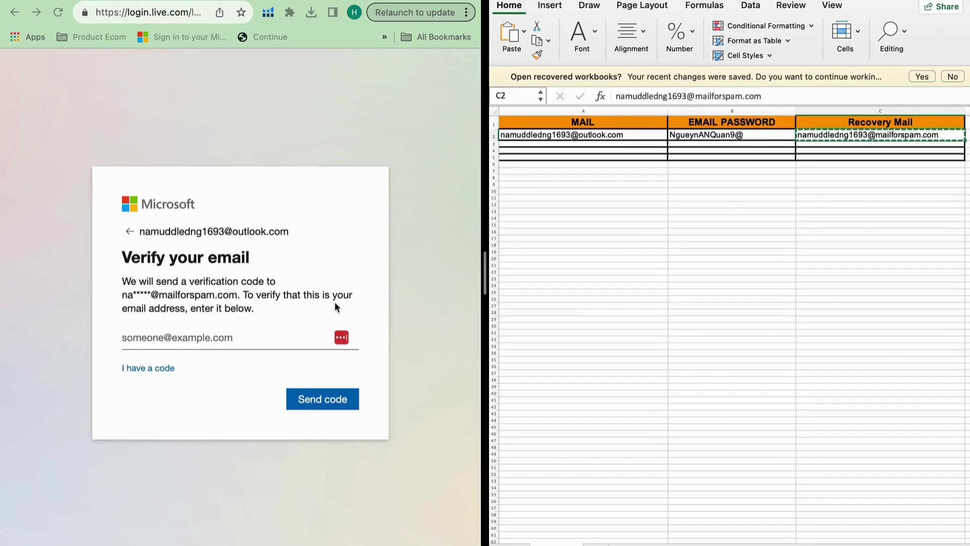
# Step: Paste the full recovery email address into the field and request a verification code
pyautogui.click(271, 338)
pyautogui.press('super+v')
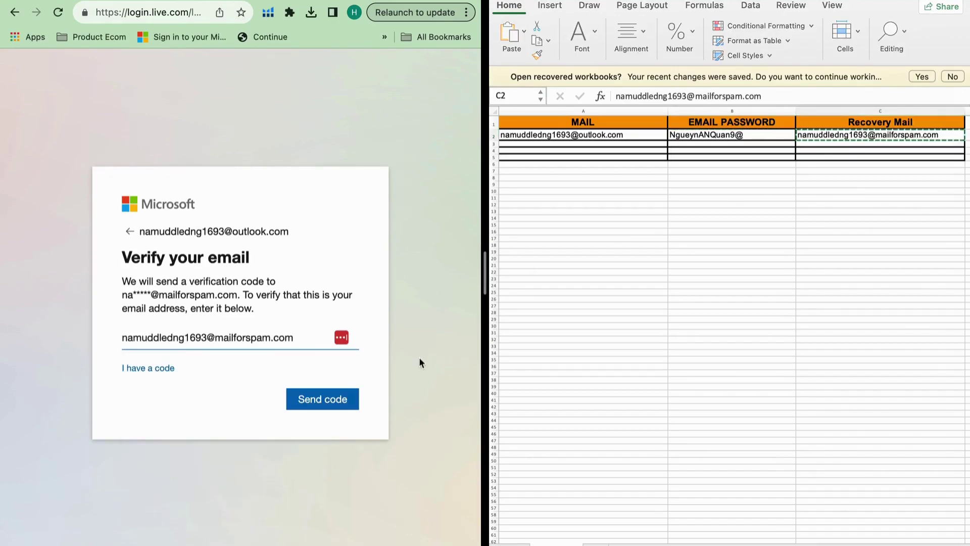
pyautogui.click(320, 403)
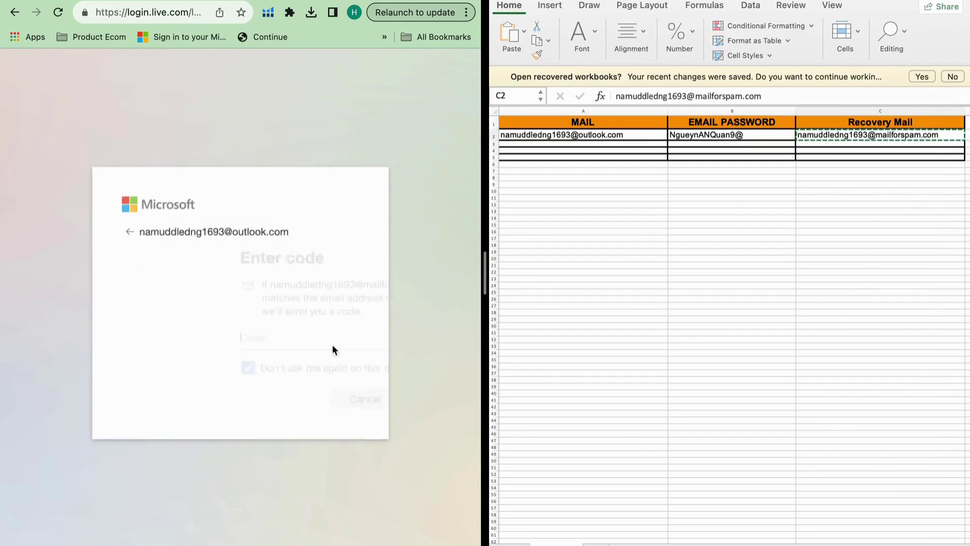
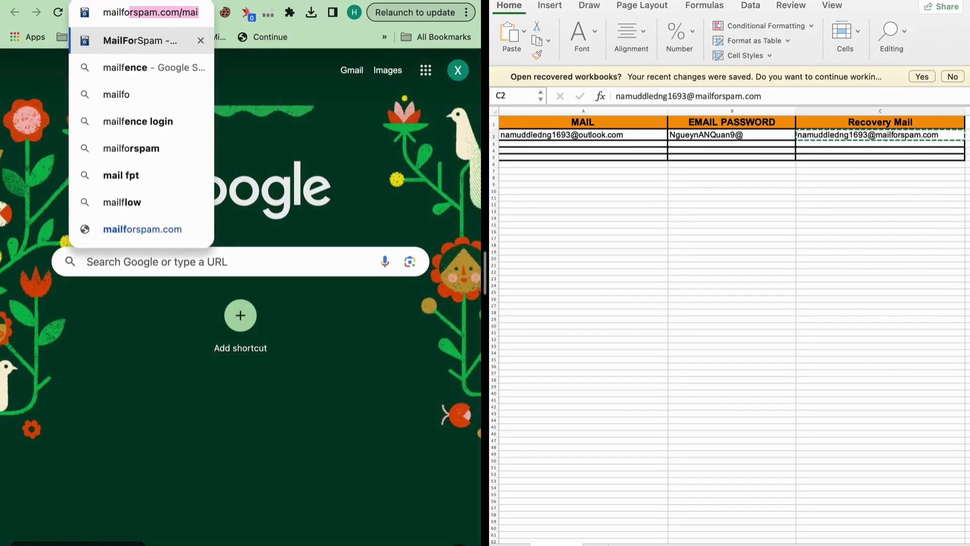
# Step: Replace MailForSpam's random mailbox name with the recovery address copied from cell C2
pyautogui.press('Return')
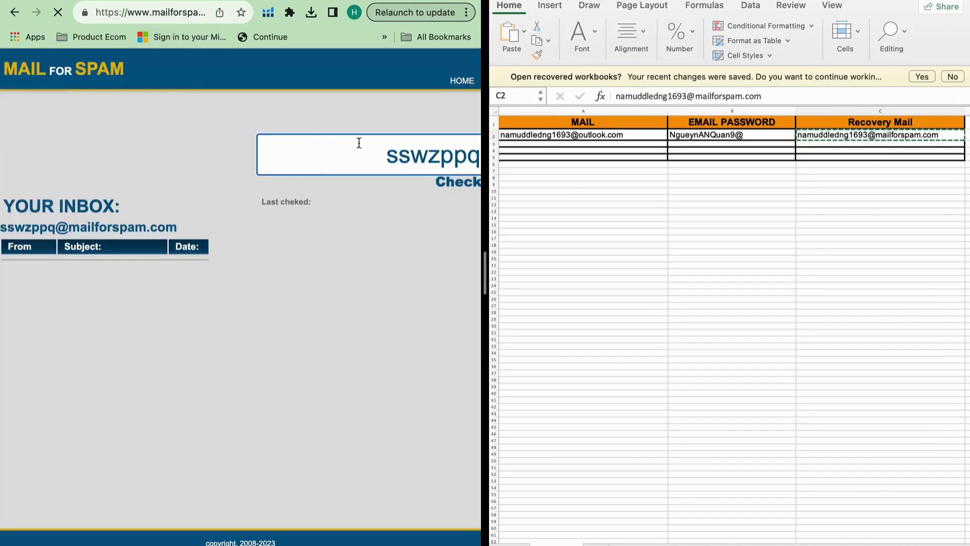
pyautogui.click(245, 154)
pyautogui.doubleClick(247, 155)
pyautogui.press('BackSpace')
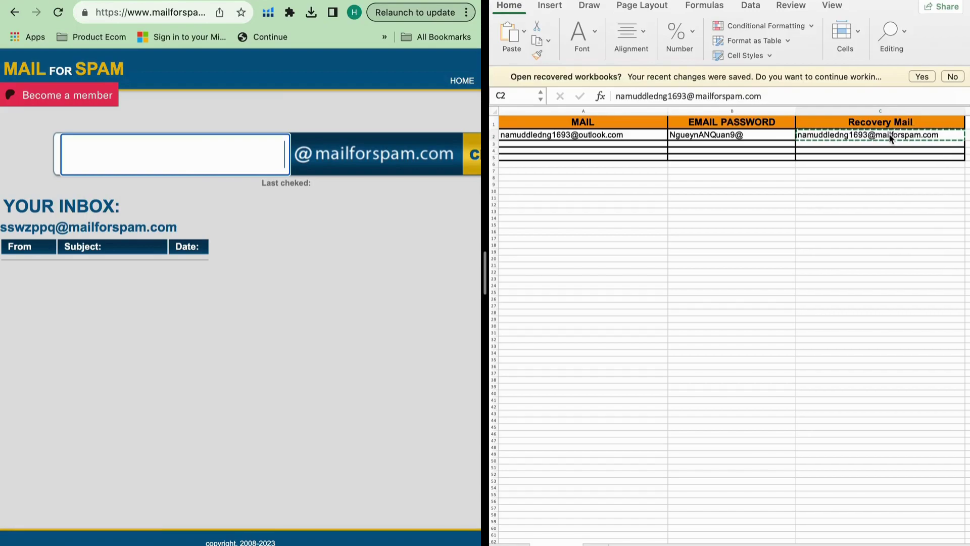
pyautogui.click(889, 134)
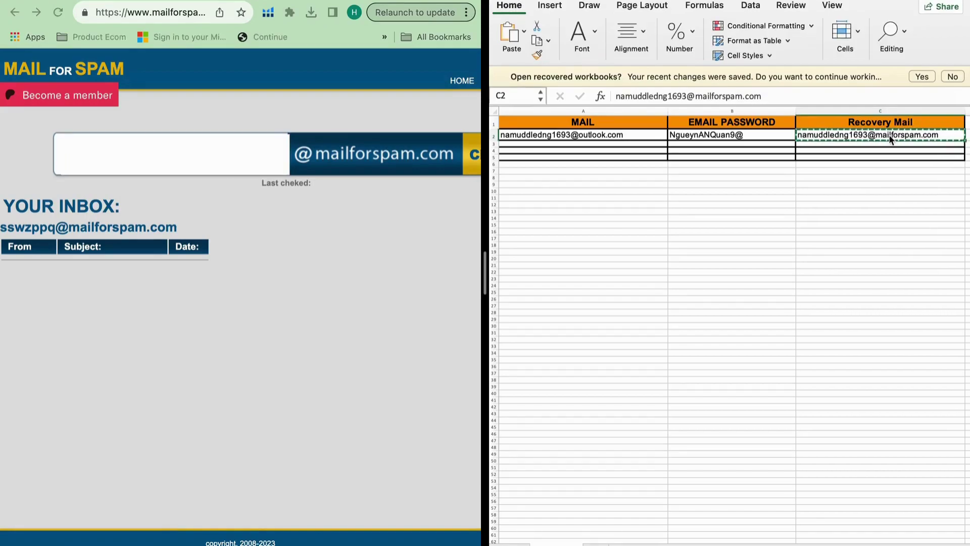
pyautogui.click(160, 154)
pyautogui.press('super+v')
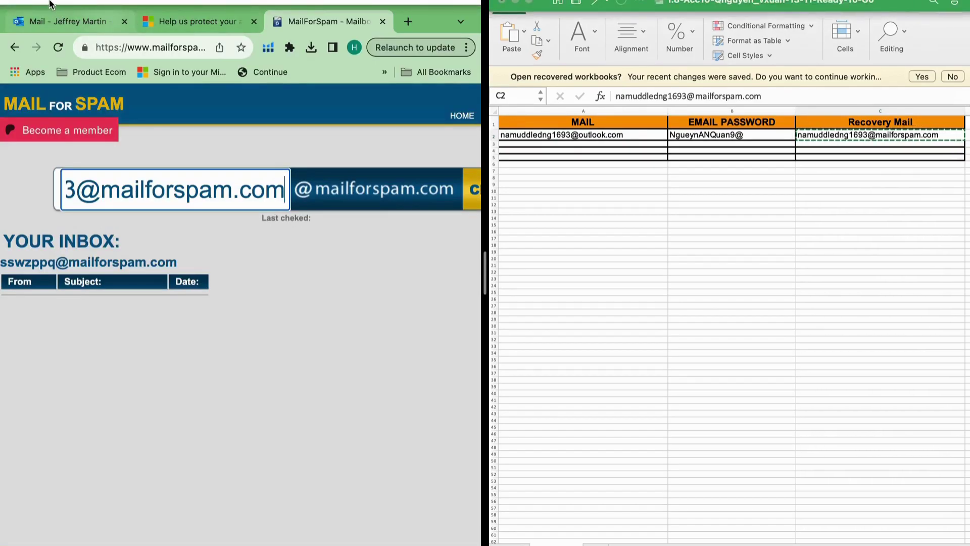
# Step: Fix the mailbox name field in a full-screen browser and check the recovery inbox
pyautogui.click(46, 2)
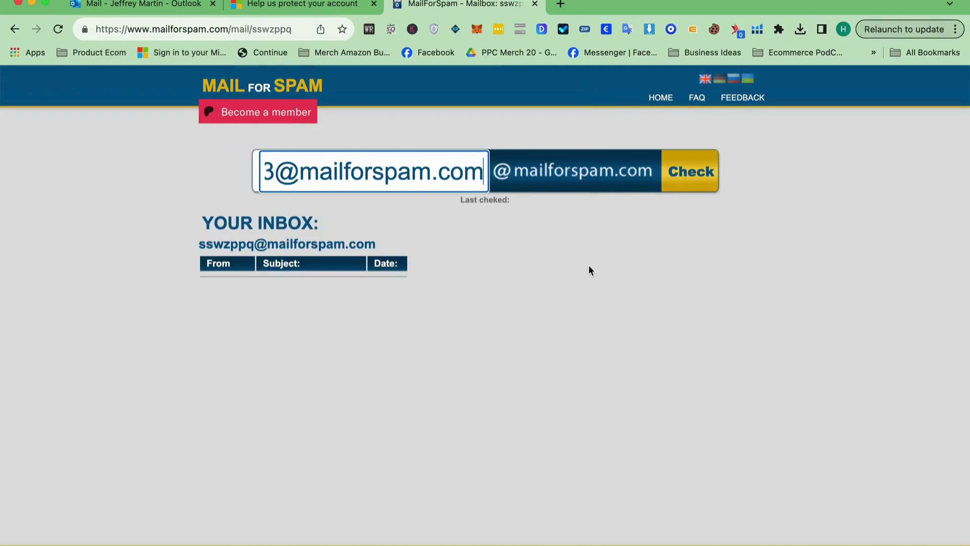
pyautogui.click(464, 178)
pyautogui.press('super+z')
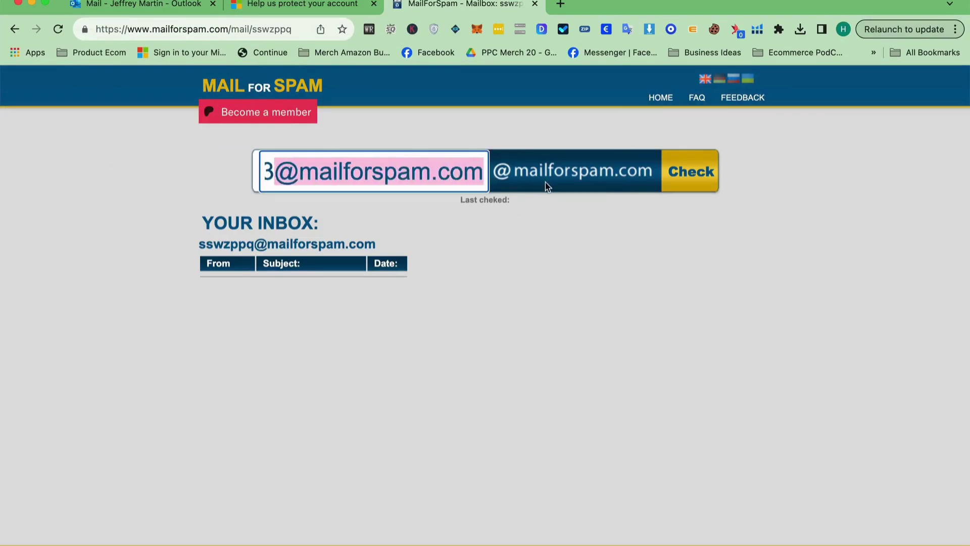
pyautogui.click(420, 176)
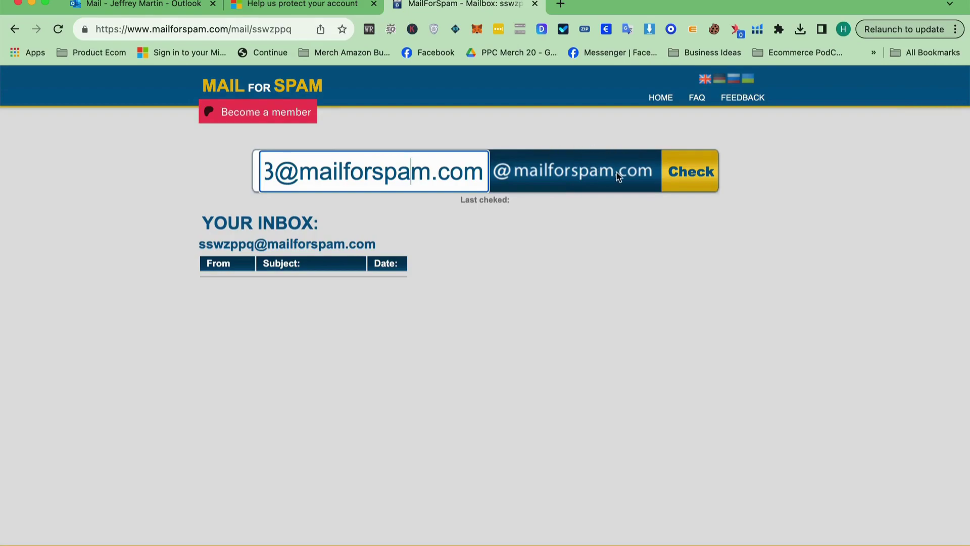
pyautogui.click(705, 173)
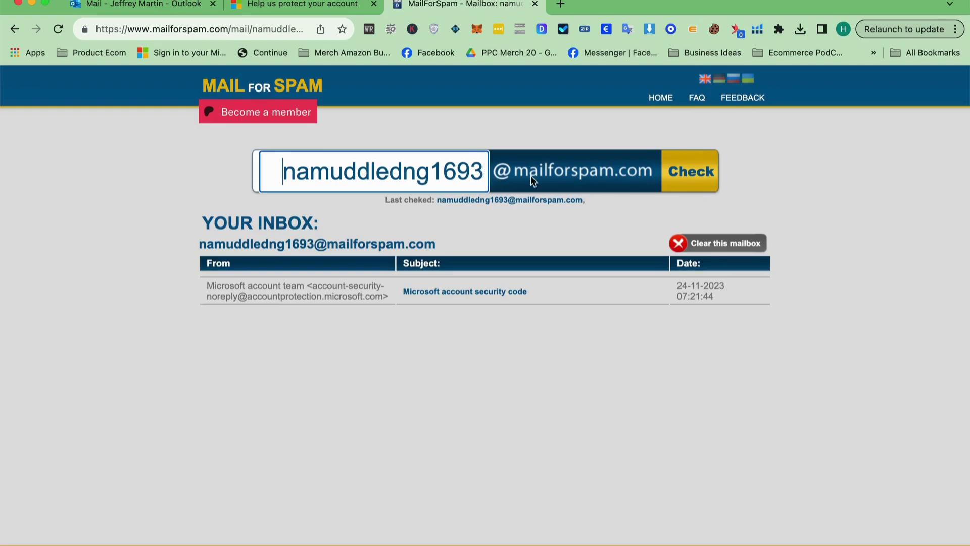
# Step: Open the 'Microsoft account security code' email and select its security code
pyautogui.click(513, 297)
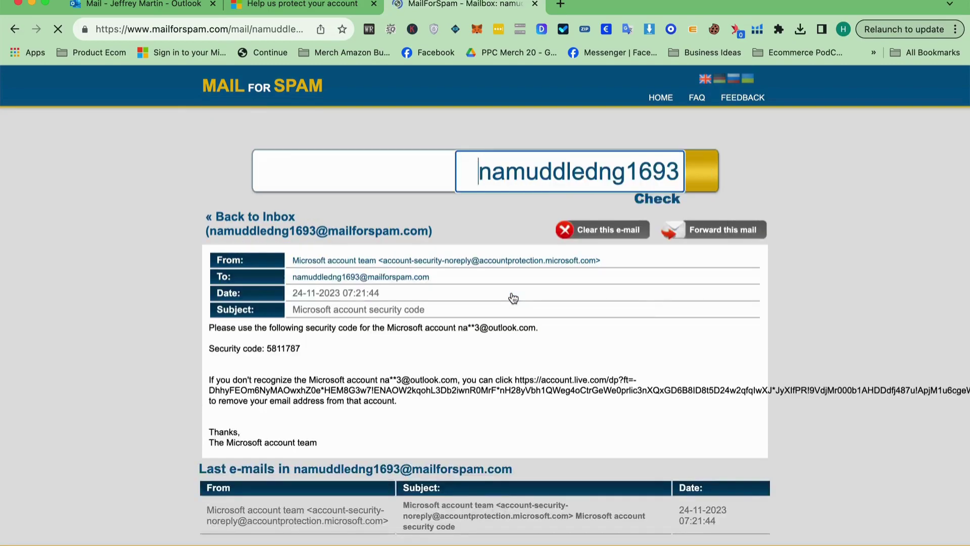
pyautogui.moveTo(266, 347); pyautogui.dragTo(305, 352)
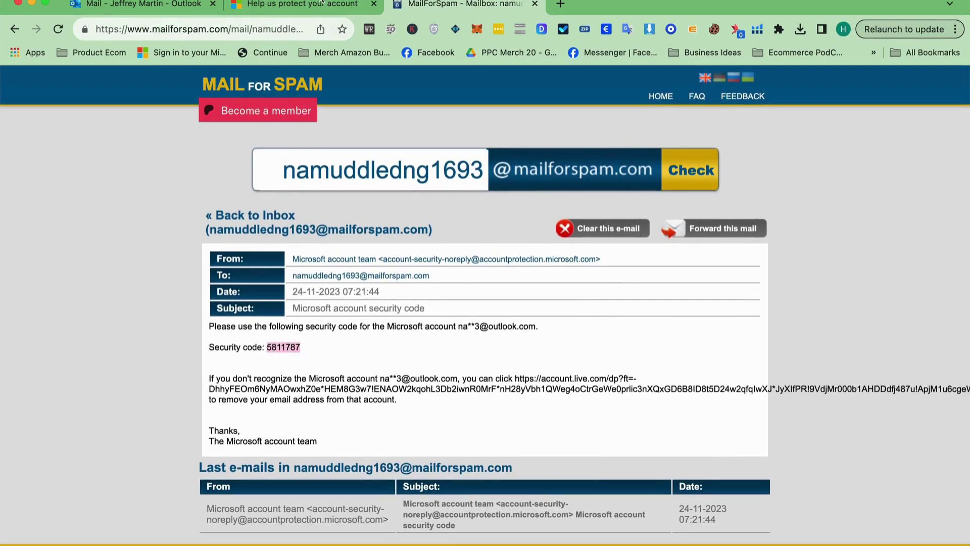
pyautogui.click(322, 3)
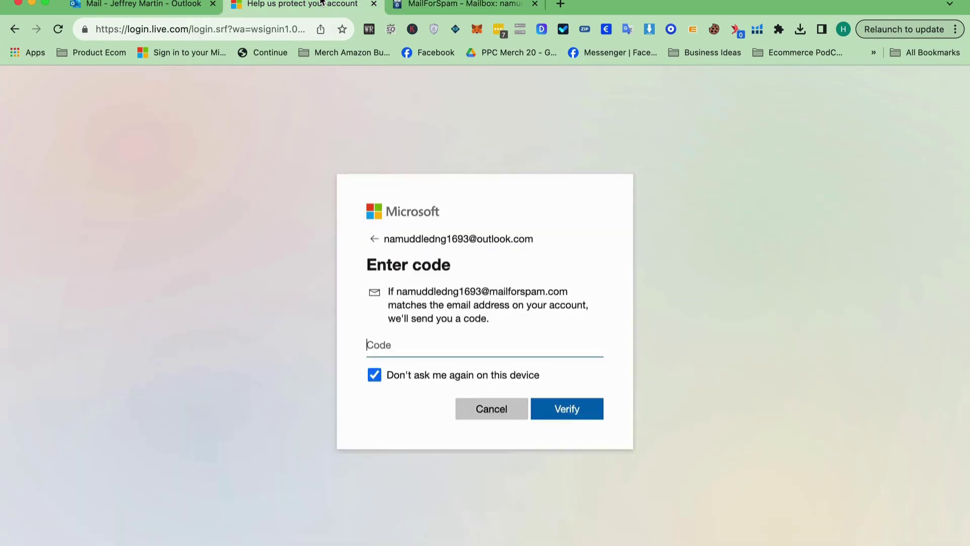
# Step: Verify the sign-in with the pasted security code
pyautogui.click(576, 410)
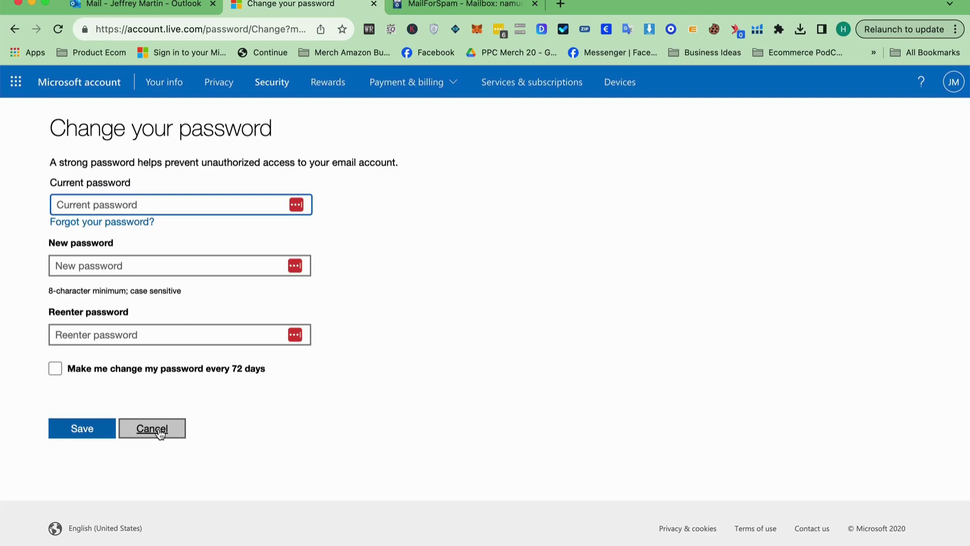
# Step: Cancel the password change and go to Security > Additional security options
pyautogui.click(158, 429)
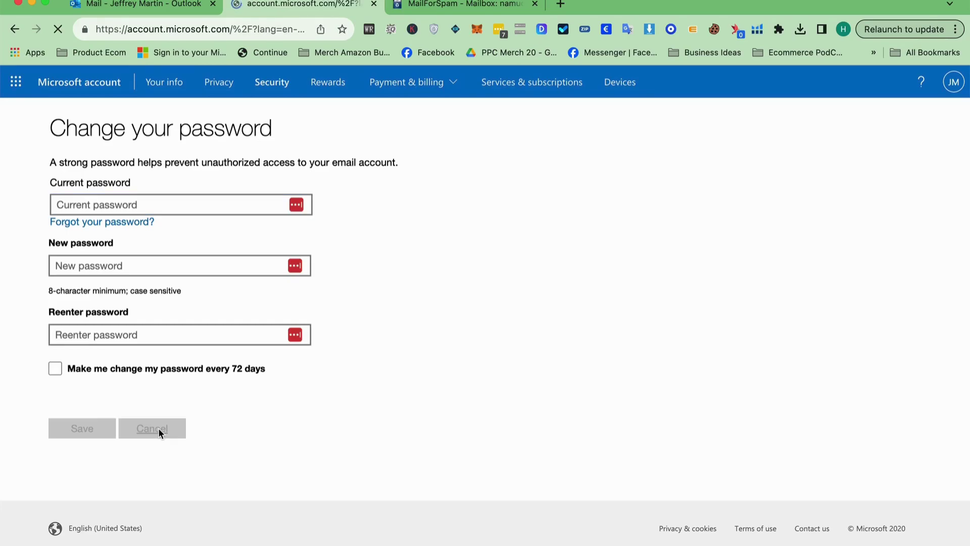
pyautogui.scroll(-5, 459, 384)
pyautogui.scroll(-2, 459, 379)
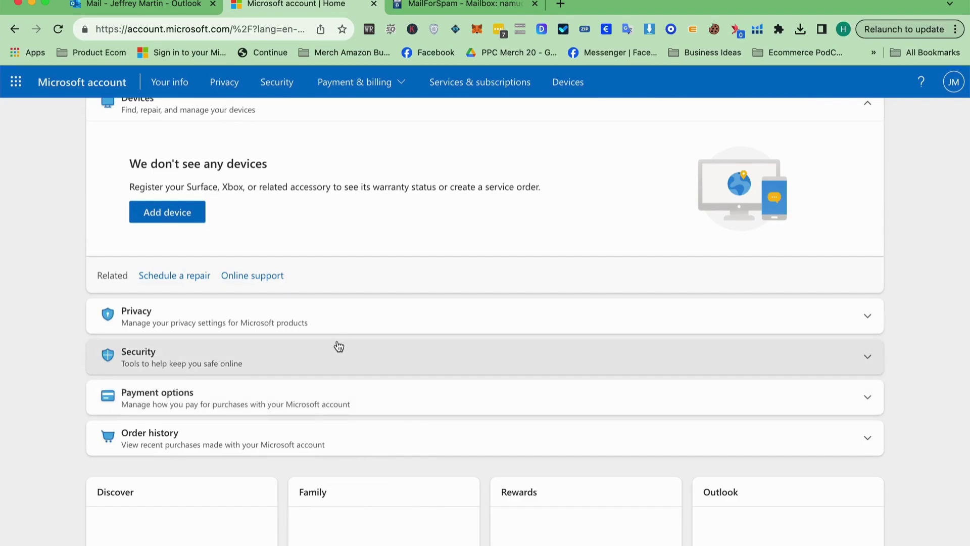
pyautogui.click(388, 361)
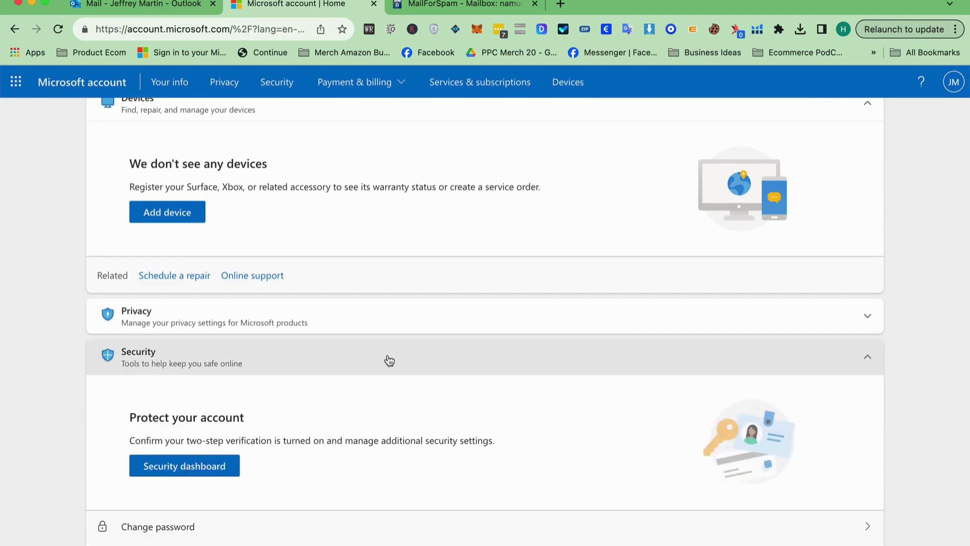
pyautogui.scroll(-4, 389, 360)
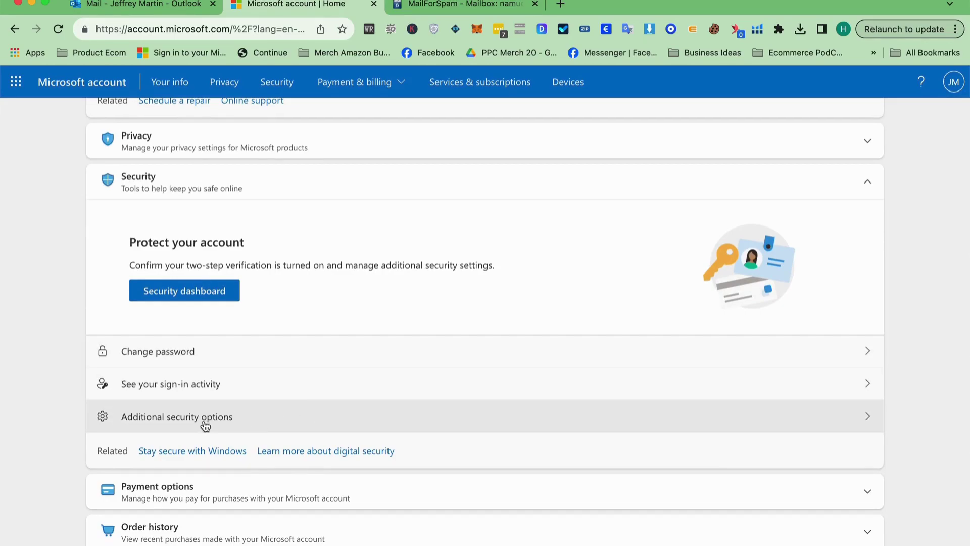
pyautogui.click(239, 427)
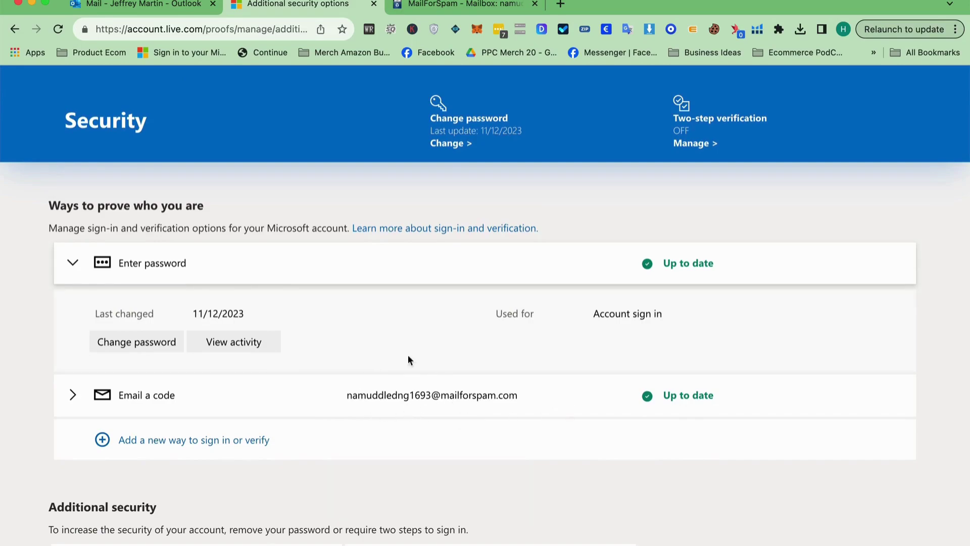
# Step: Choose to add a new alternate email for receiving security codes
pyautogui.click(215, 446)
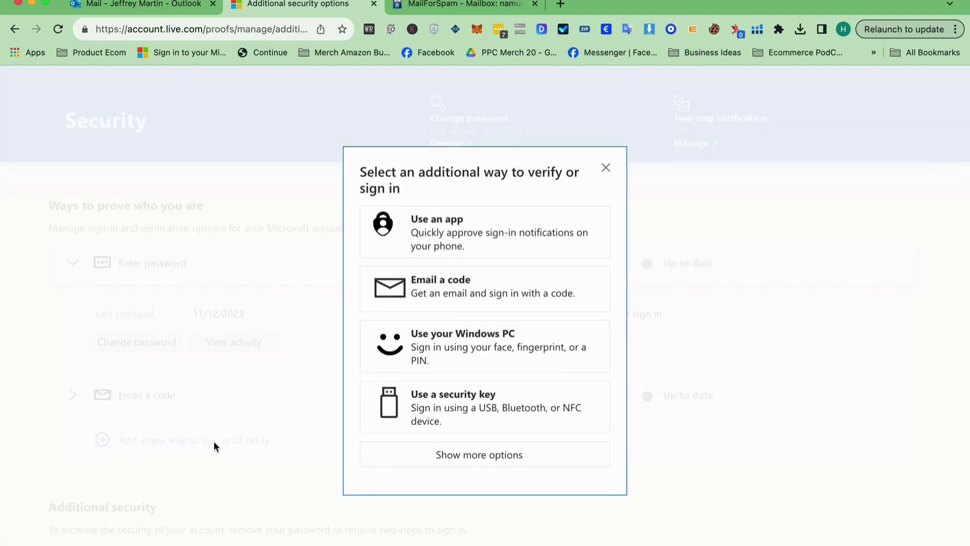
pyautogui.click(470, 303)
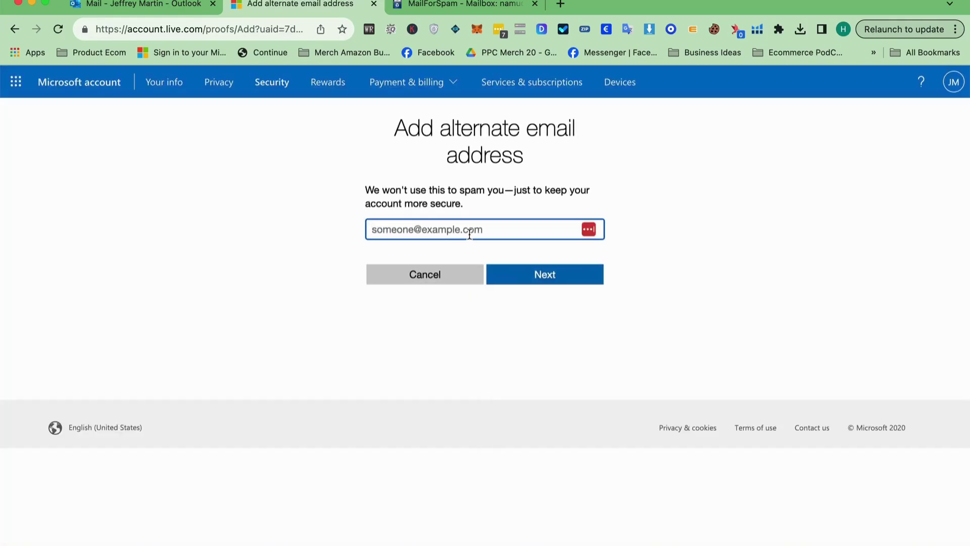
pyautogui.click(469, 234)
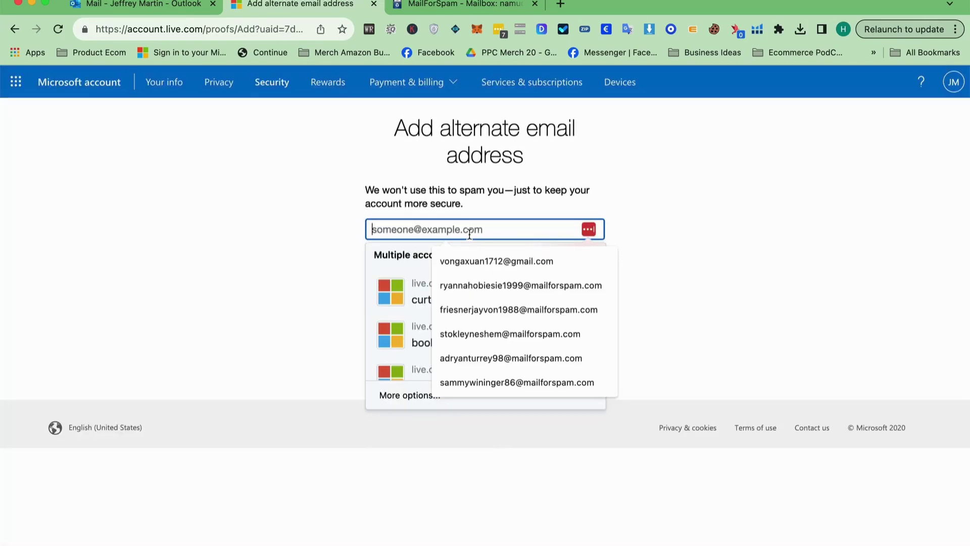
# Step: Fill in the Gmail address from autofill suggestions and submit it as the alternate email
pyautogui.click(654, 197)
pyautogui.click(508, 229)
pyautogui.click(593, 260)
pyautogui.click(641, 270)
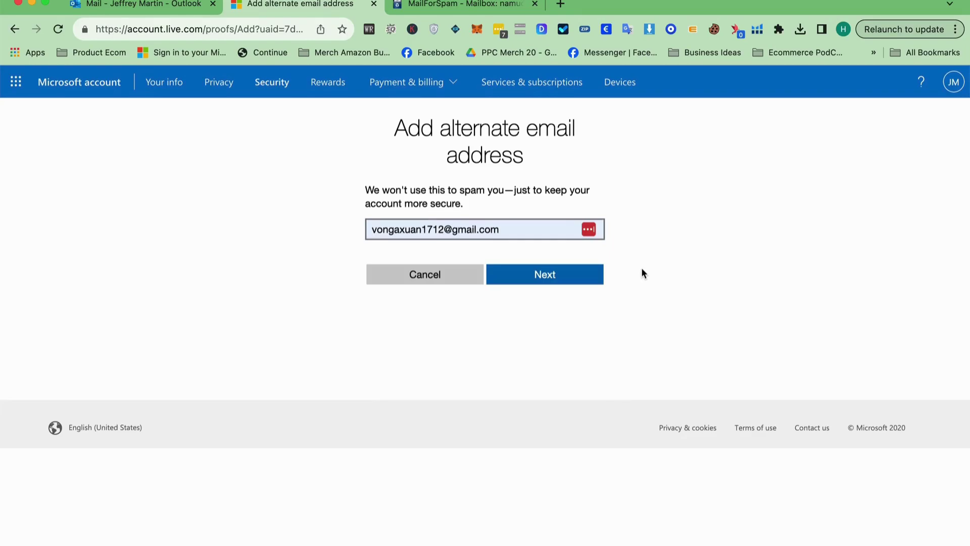
pyautogui.click(584, 282)
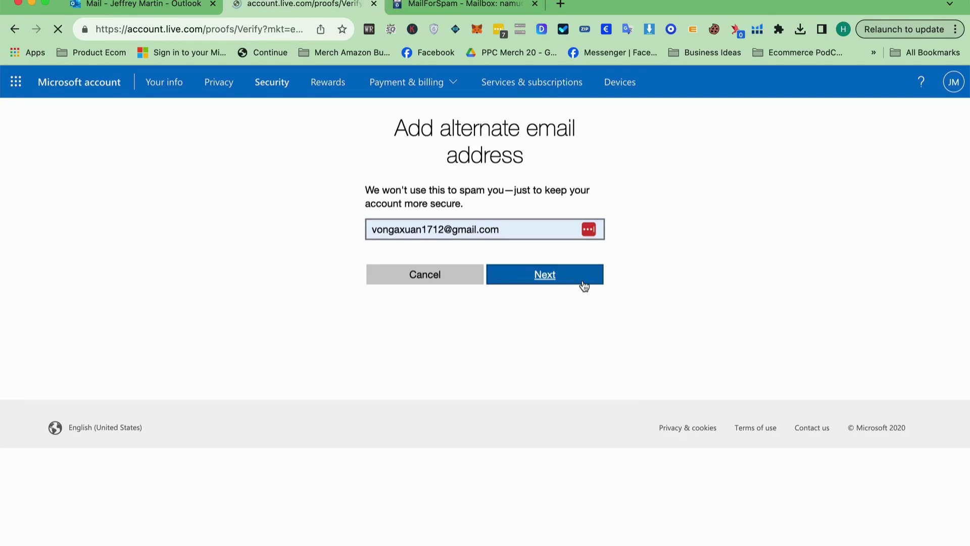
pyautogui.click(523, 219)
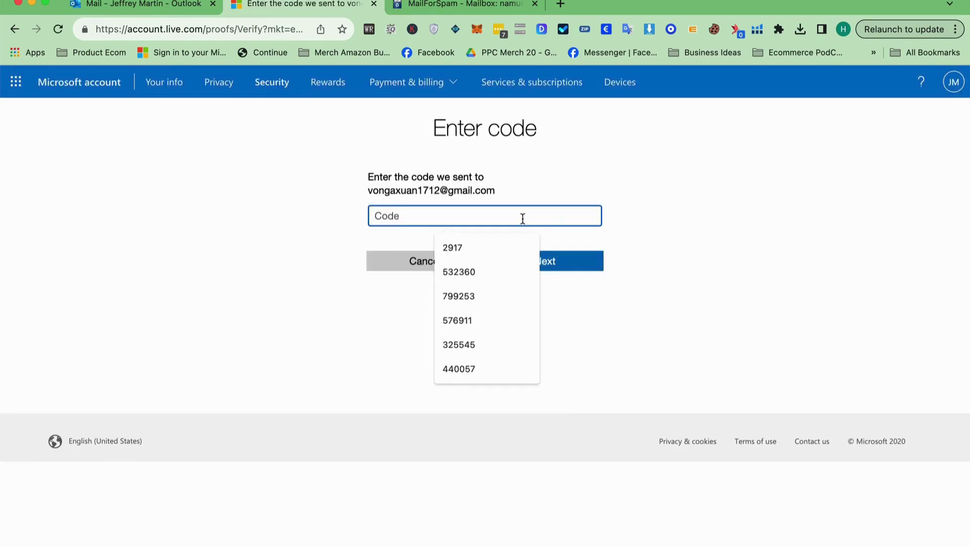
# Step: Enter the verification code from the Gmail inbox and submit it
pyautogui.click(741, 259)
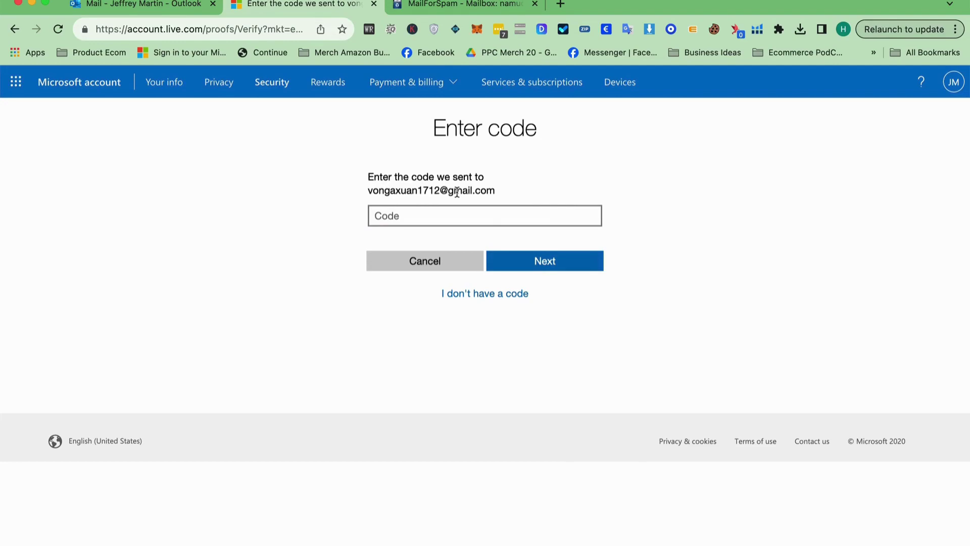
pyautogui.click(469, 215)
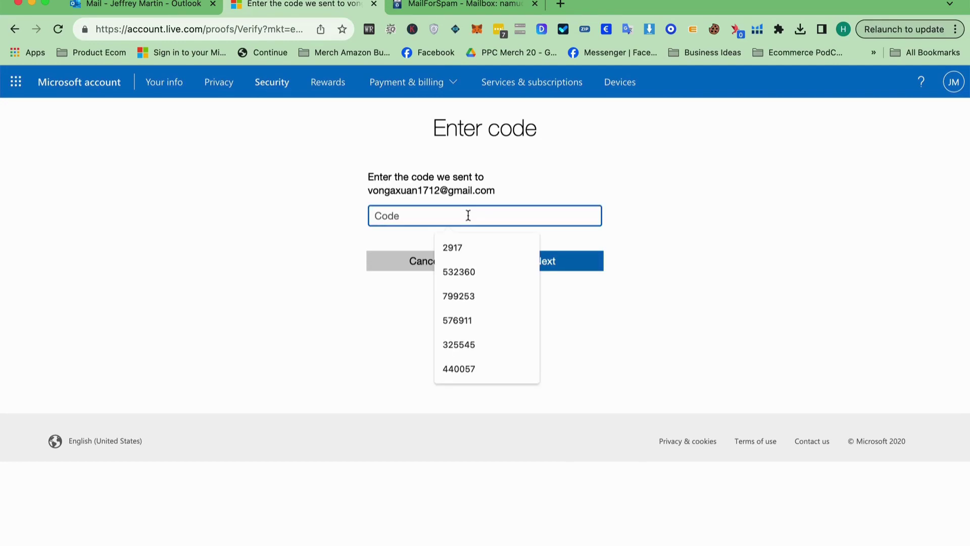
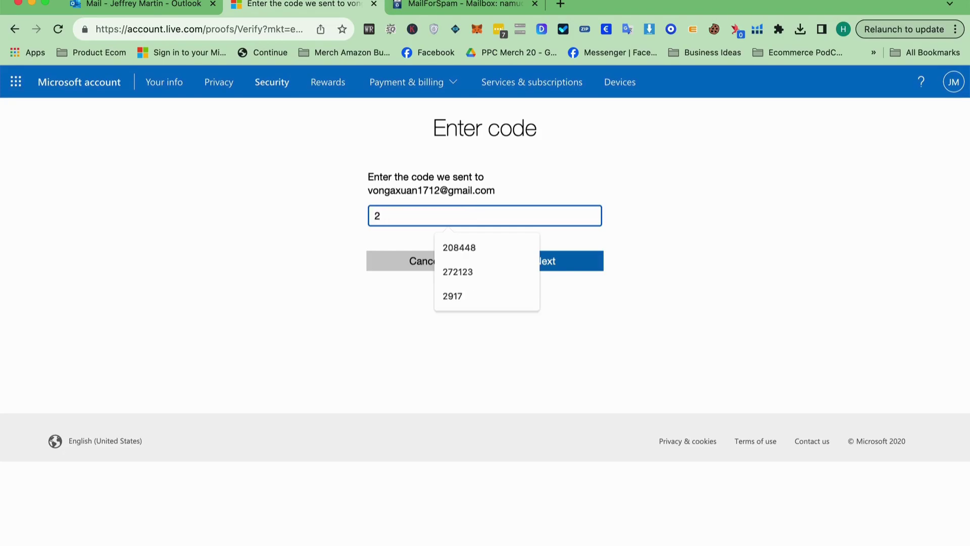
pyautogui.click(519, 266)
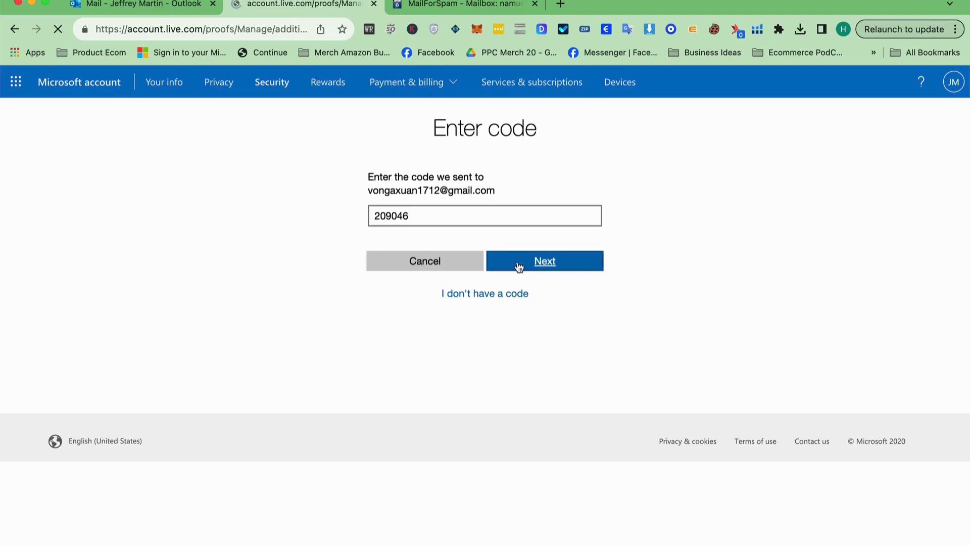
# Step: Expand the mailforspam and Gmail 'Email a code' rows to show their details
pyautogui.scroll(-2, 505, 360)
pyautogui.scroll(-1, 504, 362)
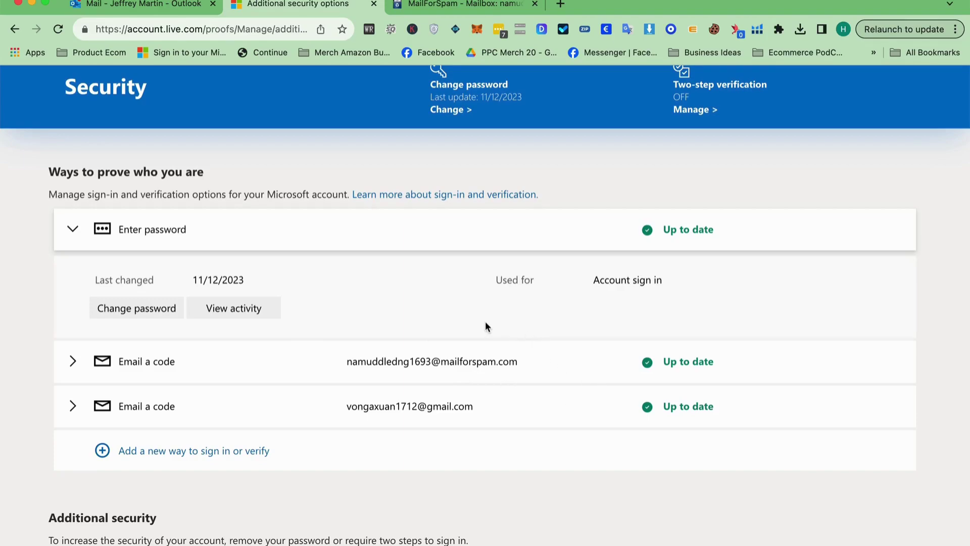
pyautogui.click(494, 367)
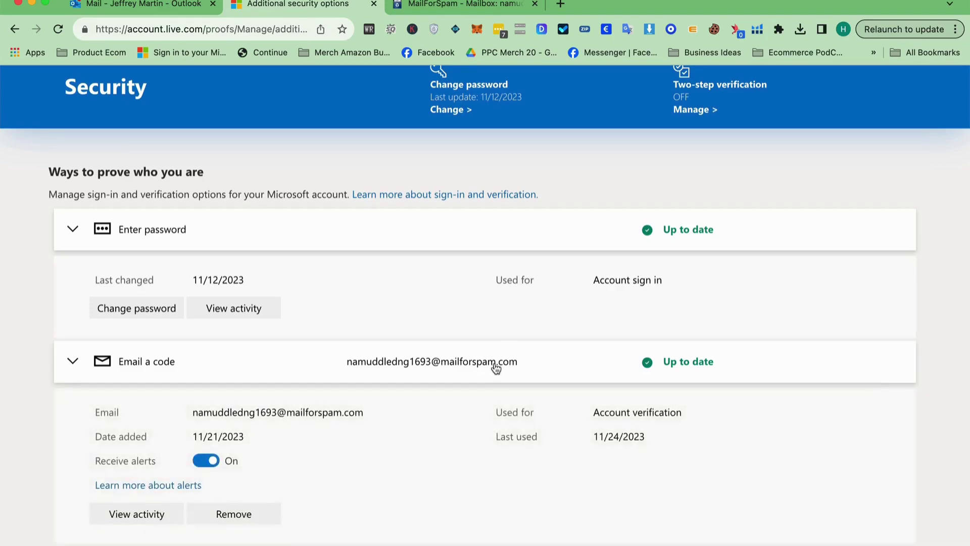
pyautogui.scroll(-1, 488, 423)
pyautogui.scroll(-1, 488, 423)
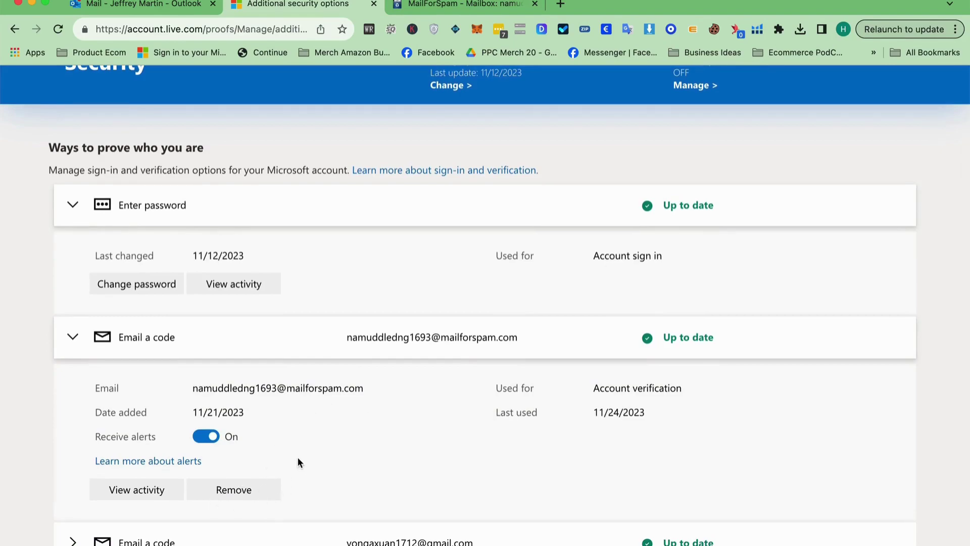
pyautogui.scroll(-2, 370, 446)
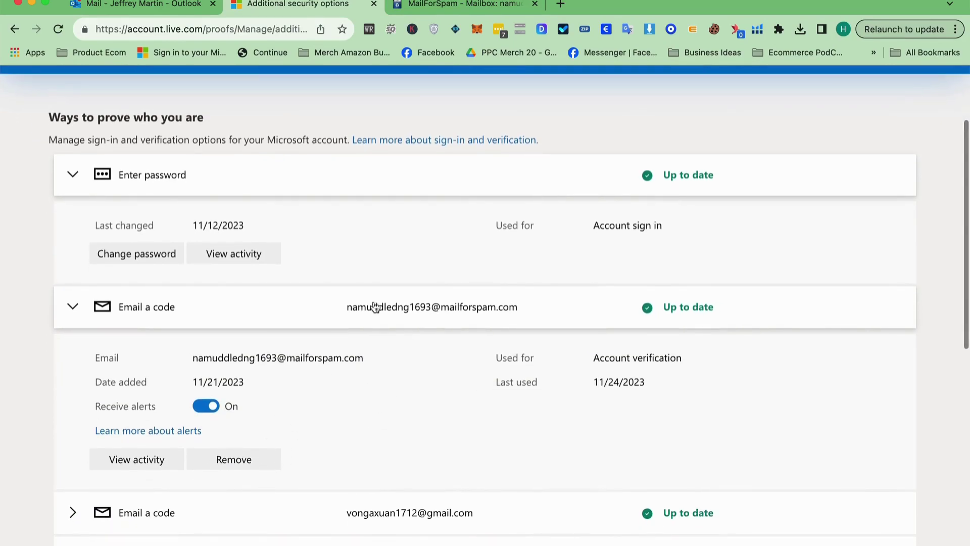
pyautogui.click(406, 504)
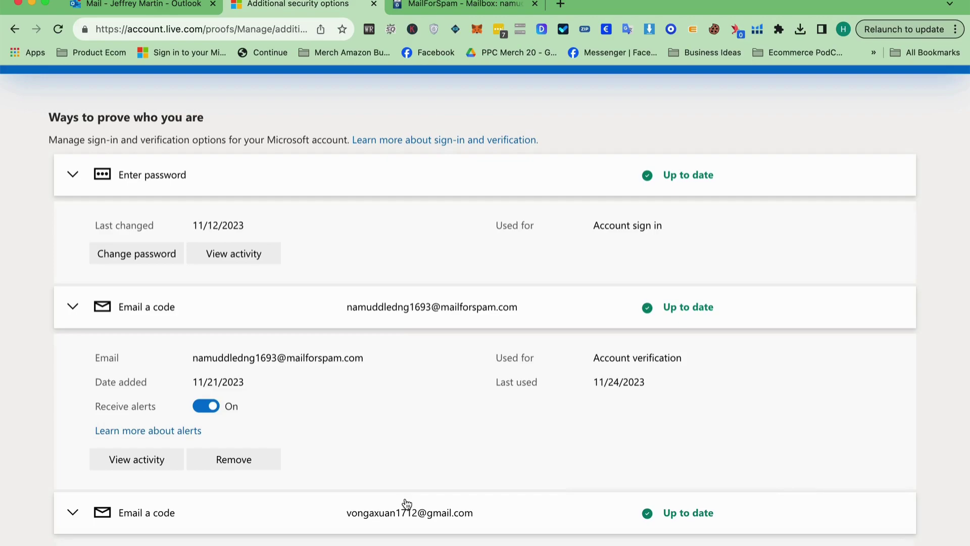
pyautogui.scroll(-5, 420, 444)
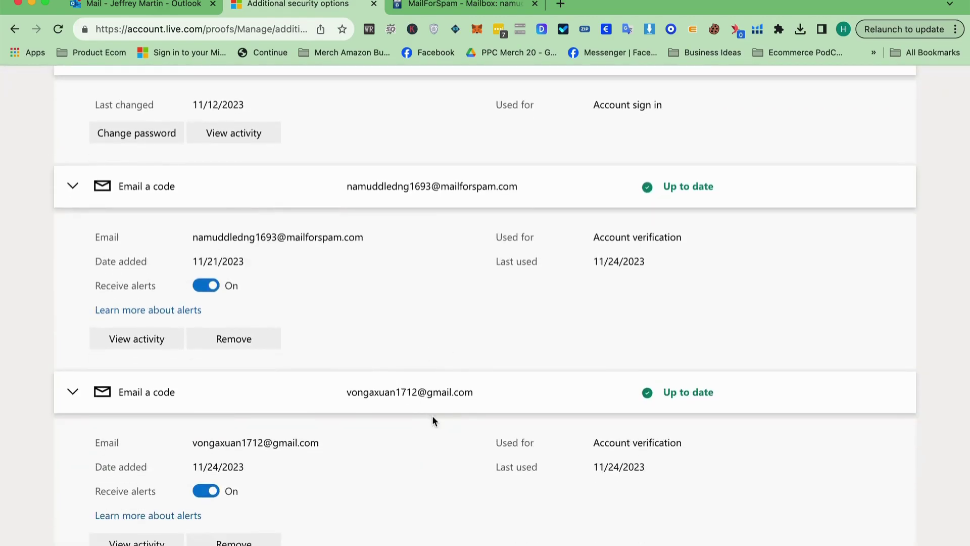
pyautogui.scroll(-1, 432, 419)
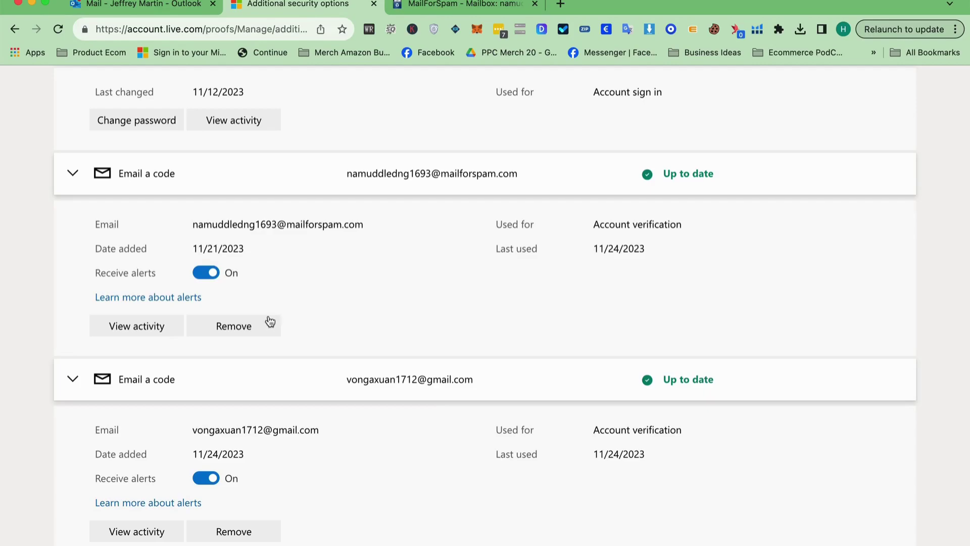
# Step: Remove the Gmail 'Email a code' entry, confirming and acknowledging the removal
pyautogui.click(253, 531)
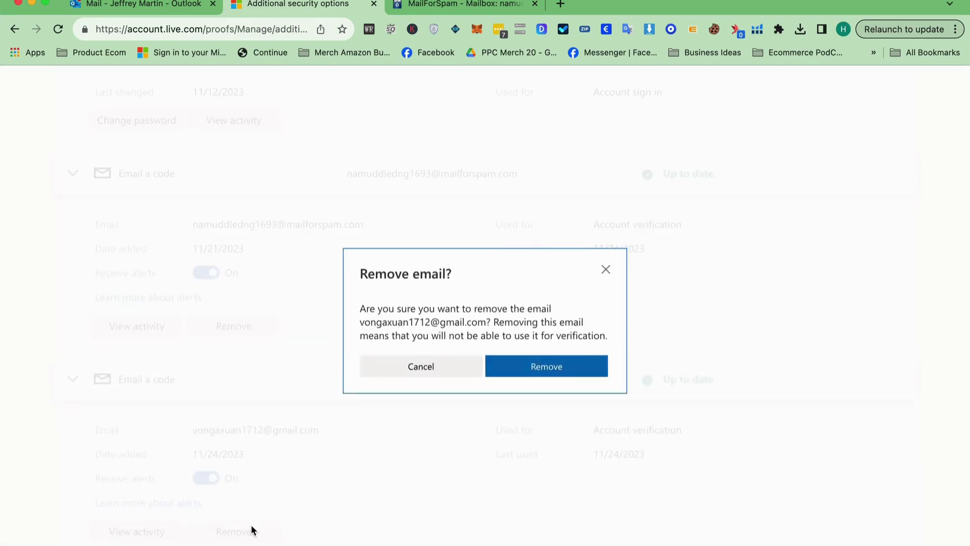
pyautogui.click(544, 367)
pyautogui.click(543, 362)
pyautogui.scroll(3, 542, 365)
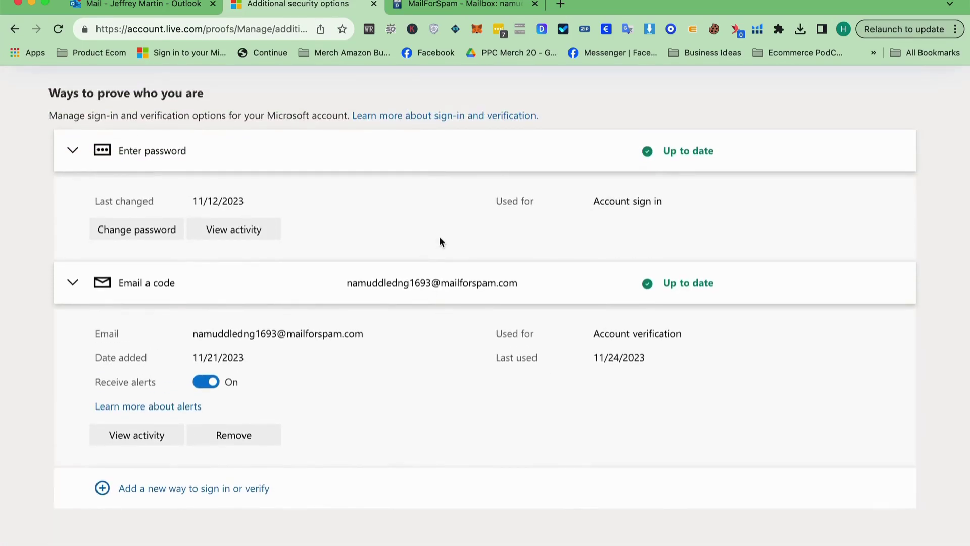
pyautogui.scroll(2, 438, 238)
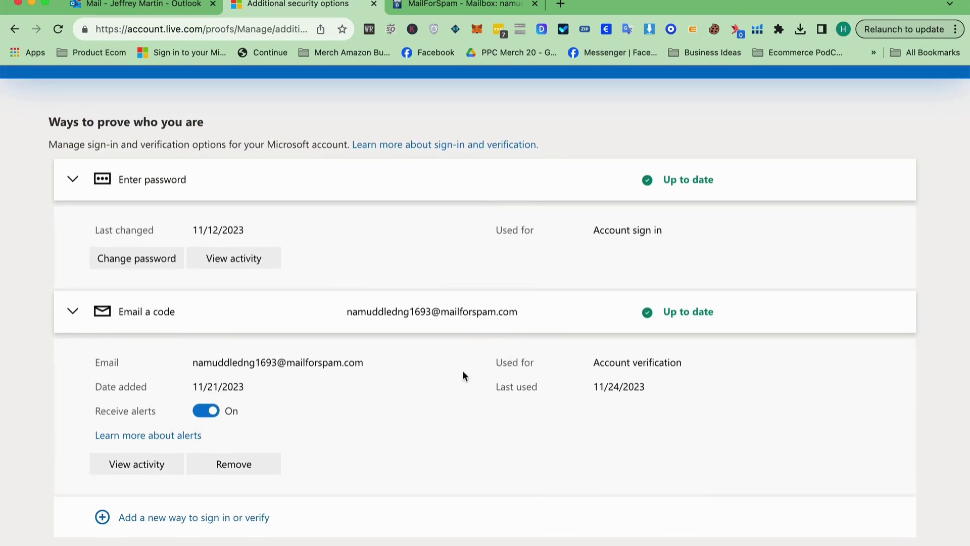
pyautogui.scroll(-1, 462, 374)
pyautogui.scroll(2, 463, 374)
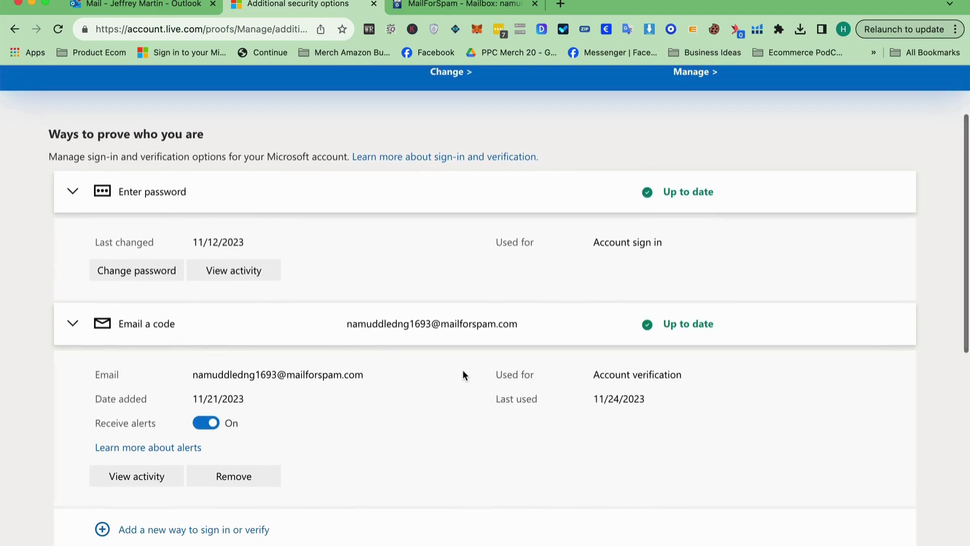
pyautogui.scroll(4, 463, 371)
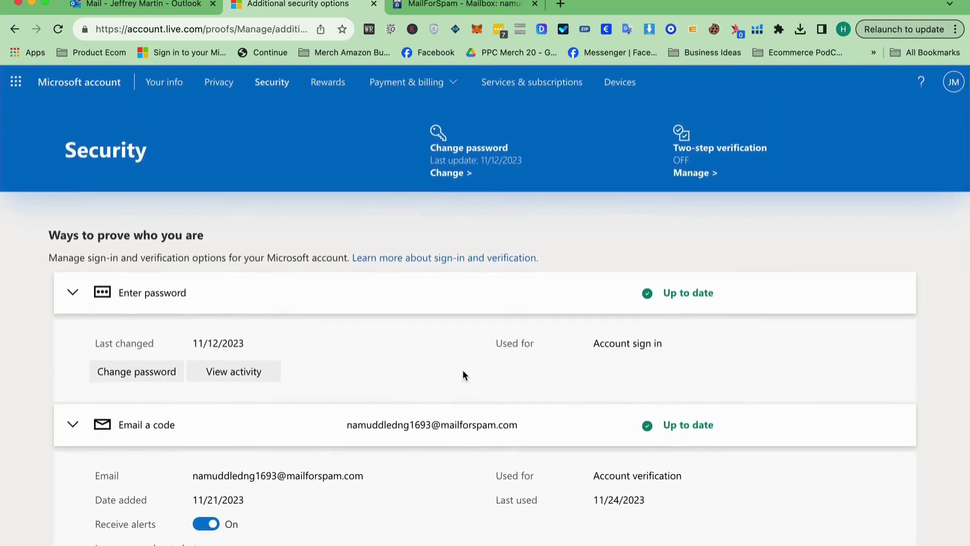